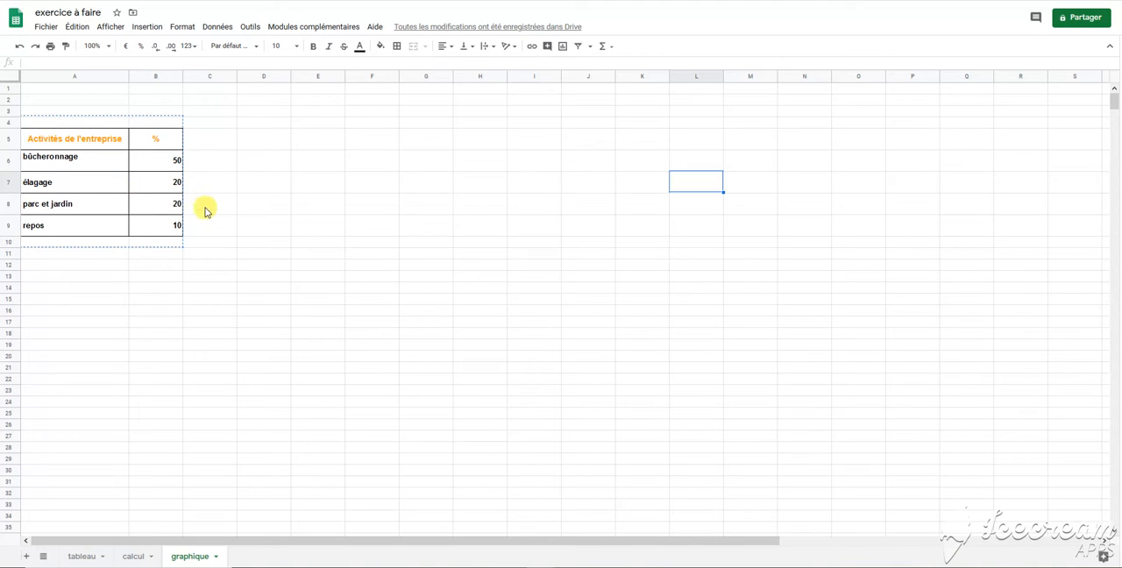
Step: Insert a pie chart from the activities table A5:B9 and enlarge it to span about columns E to M, rows 4 to 24
{"action": "left_click", "coordinate": [51, 141]}
{"action": "left_click_drag", "start_coordinate": [52, 141], "coordinate": [161, 230]}
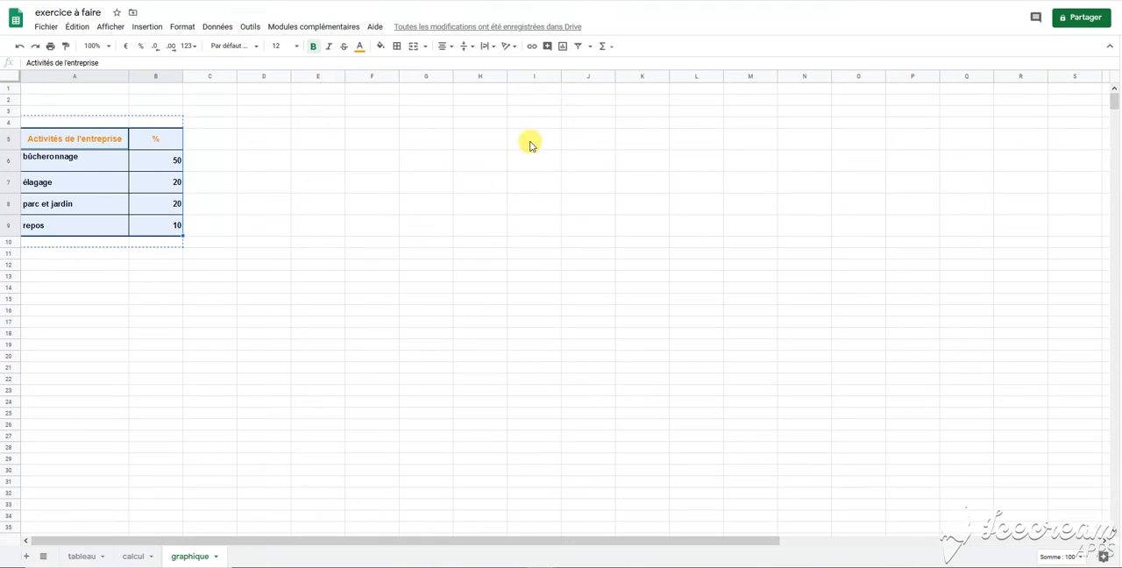
{"action": "left_click", "coordinate": [563, 48]}
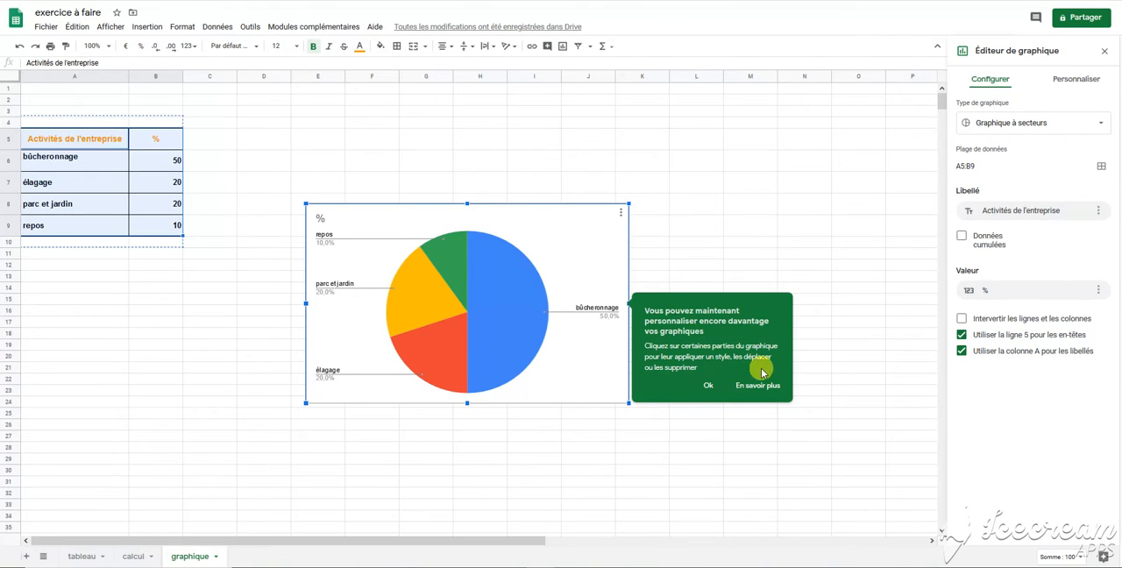
{"action": "left_click", "coordinate": [708, 387]}
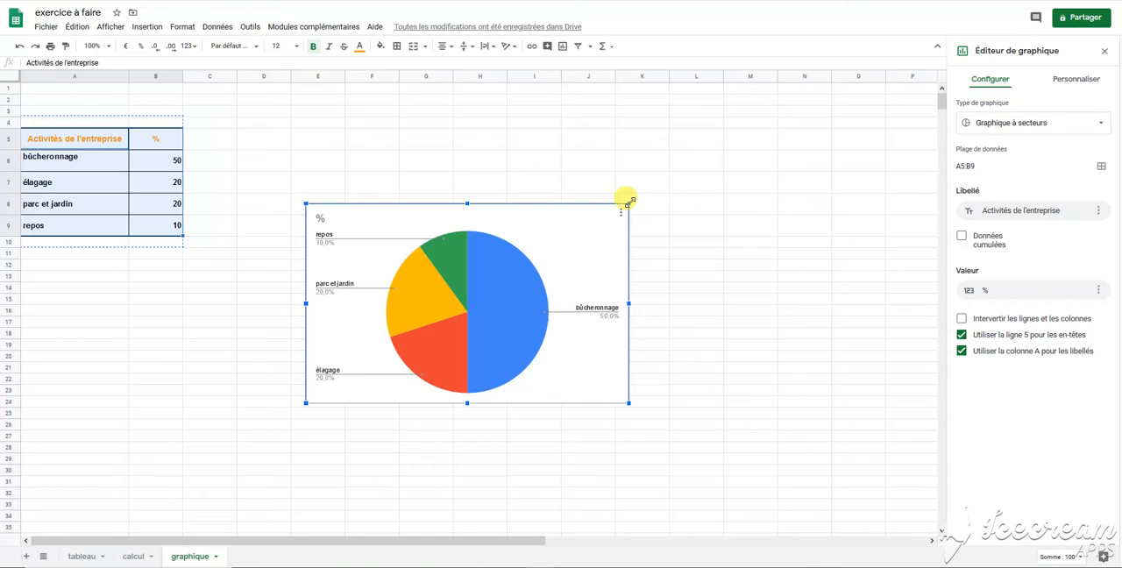
{"action": "left_click_drag", "start_coordinate": [629, 204], "coordinate": [777, 113]}
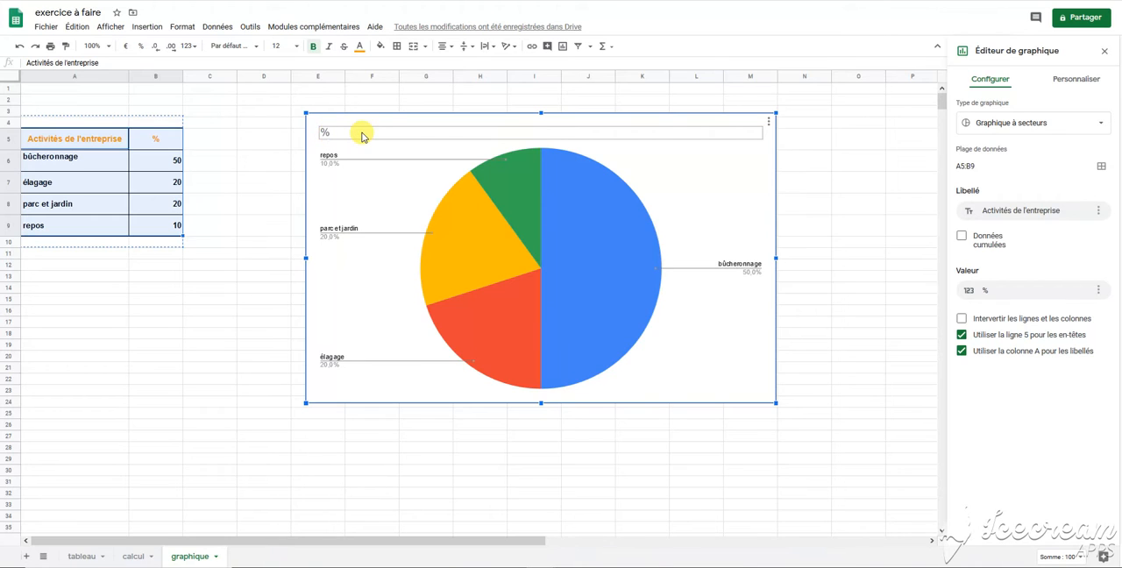
Step: Change the chart title to "Activités de l'entreprise en %"
{"action": "left_click", "coordinate": [362, 134]}
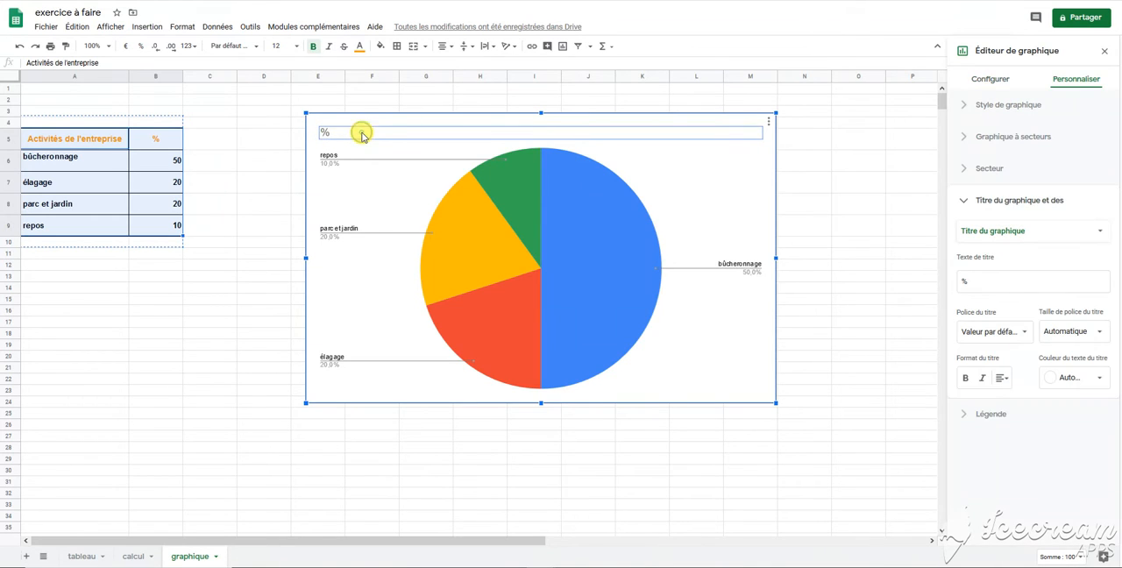
{"action": "left_click", "coordinate": [361, 132]}
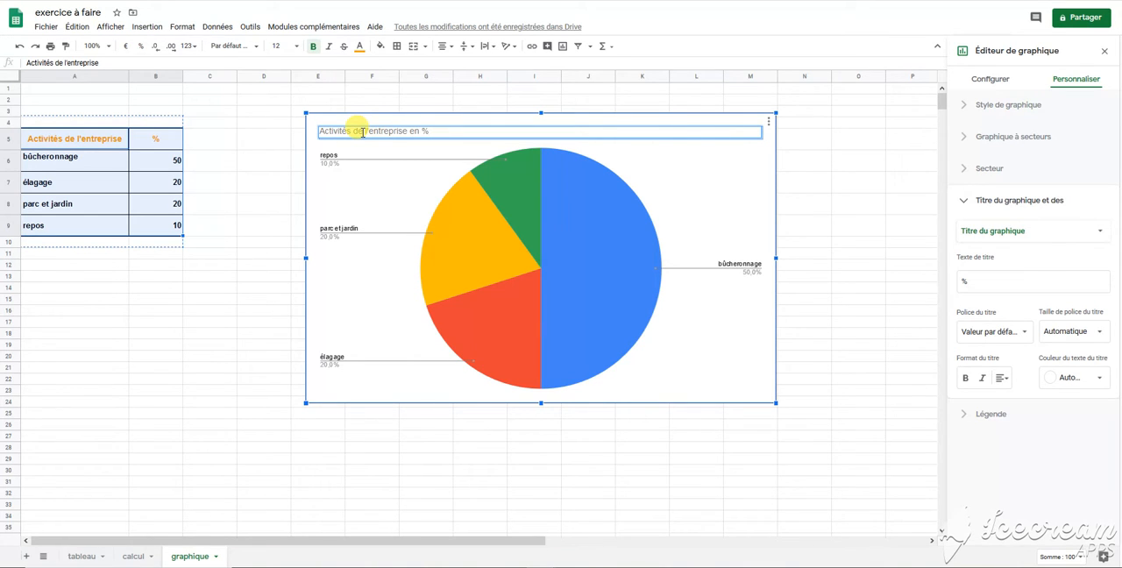
{"action": "left_click", "coordinate": [746, 168]}
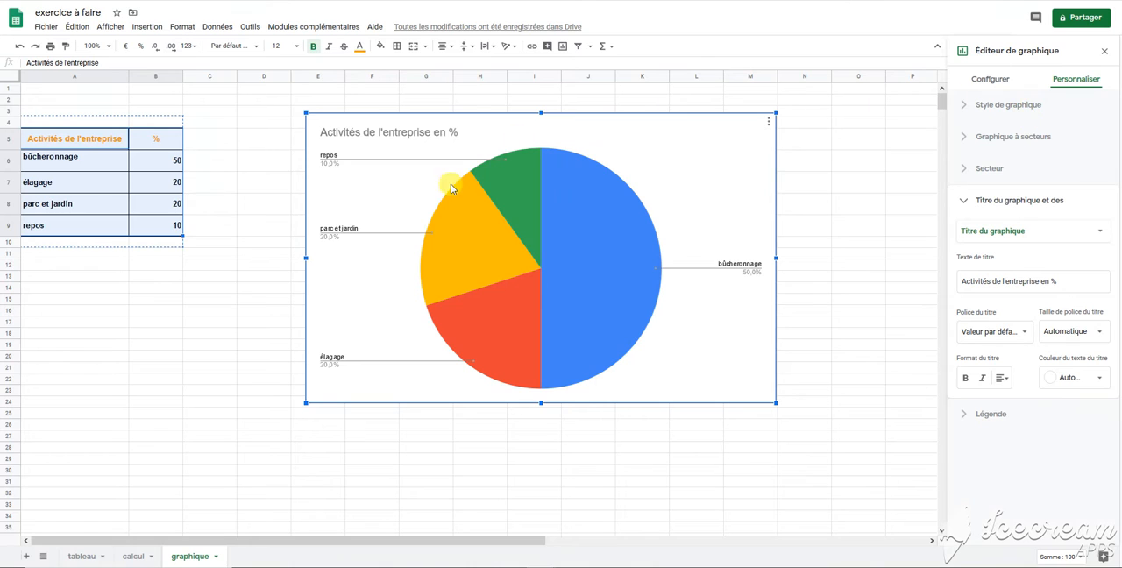
Step: Turn the pie chart into a ring by setting its inner hole (Intérieur de l'anneau) to 50%
{"action": "left_click", "coordinate": [1033, 118]}
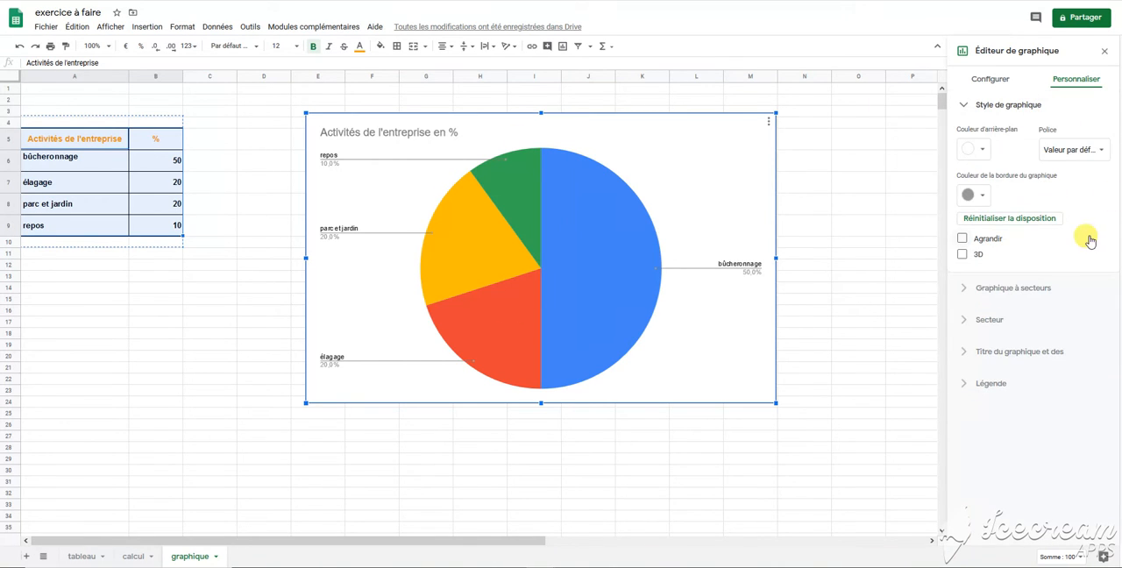
{"action": "left_click", "coordinate": [1040, 290]}
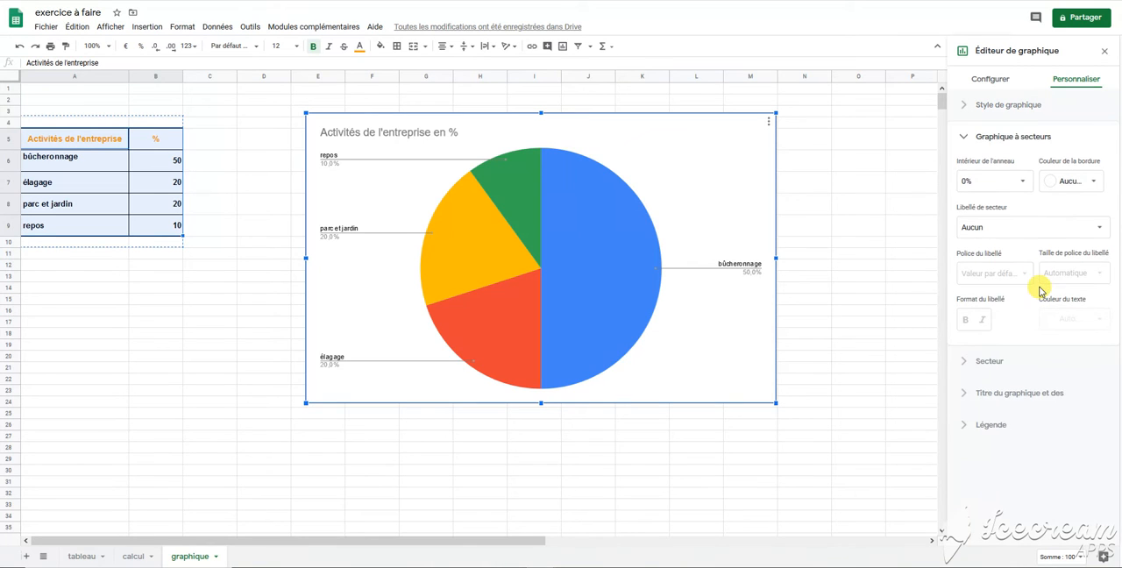
{"action": "left_click", "coordinate": [1024, 182]}
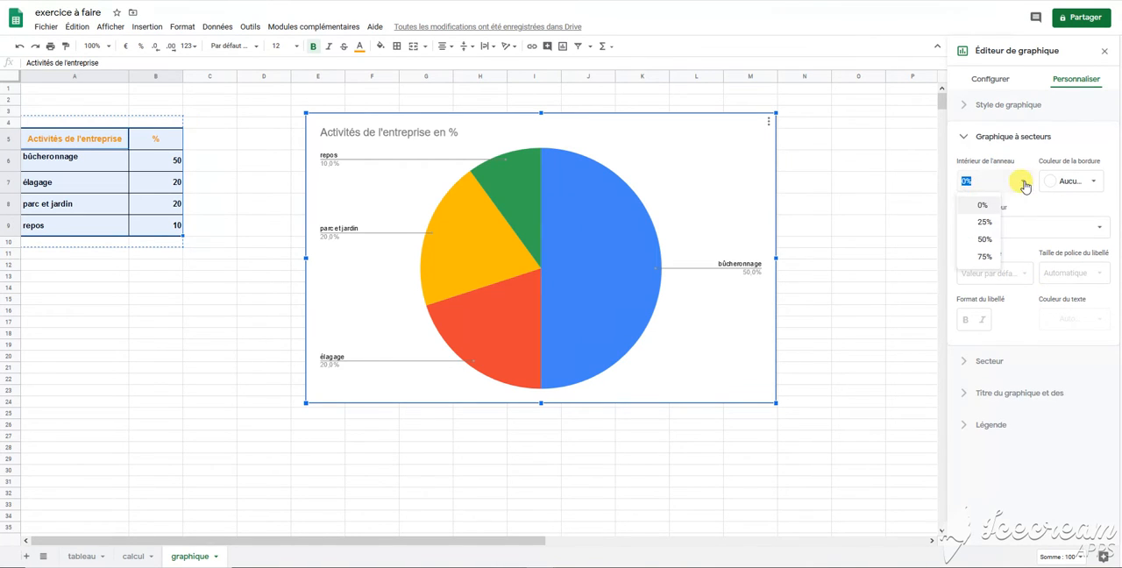
{"action": "left_click", "coordinate": [985, 239]}
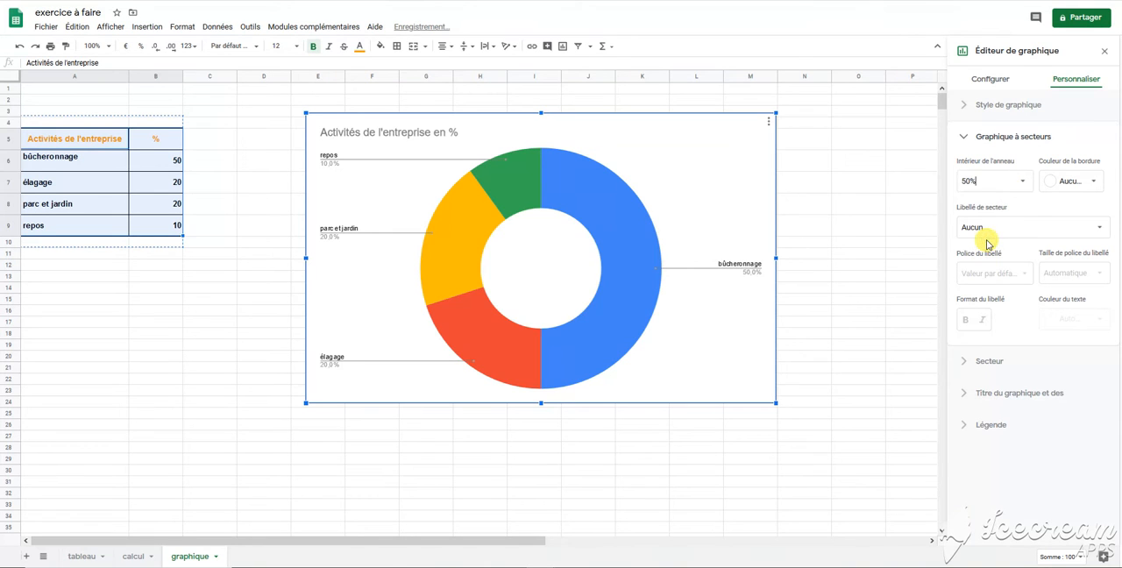
{"action": "left_click", "coordinate": [1069, 231]}
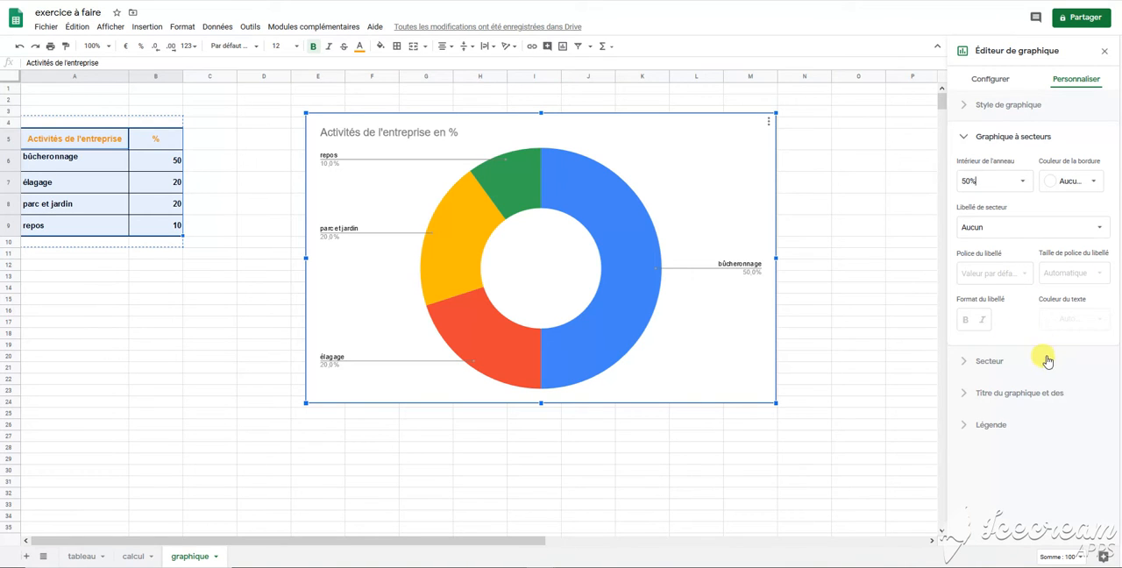
Step: Recolour the élagage slice of the chart black
{"action": "left_click", "coordinate": [987, 362]}
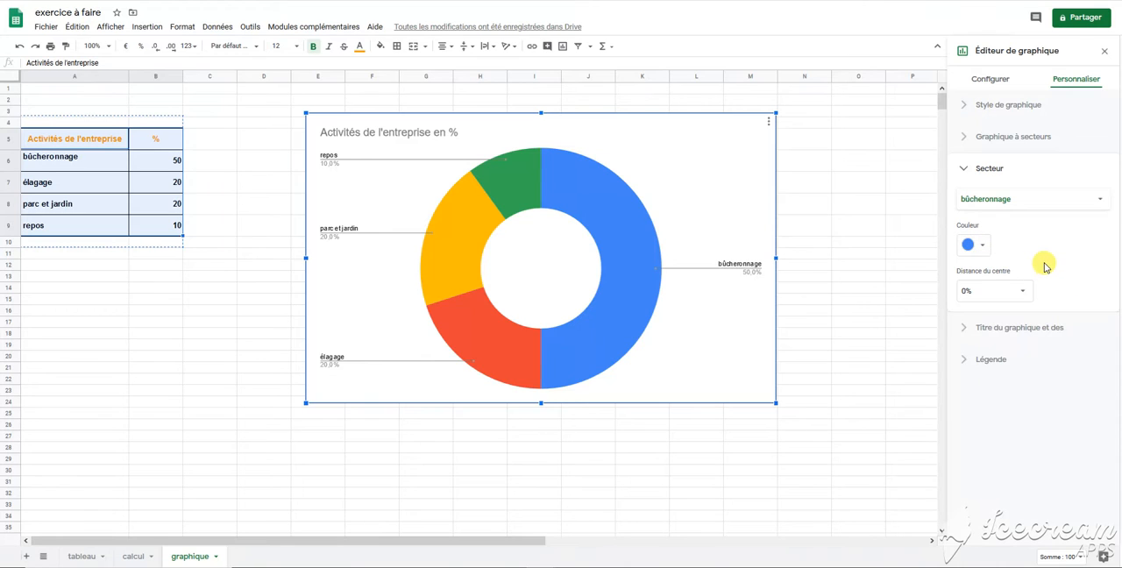
{"action": "left_click", "coordinate": [985, 248]}
{"action": "left_click", "coordinate": [985, 248]}
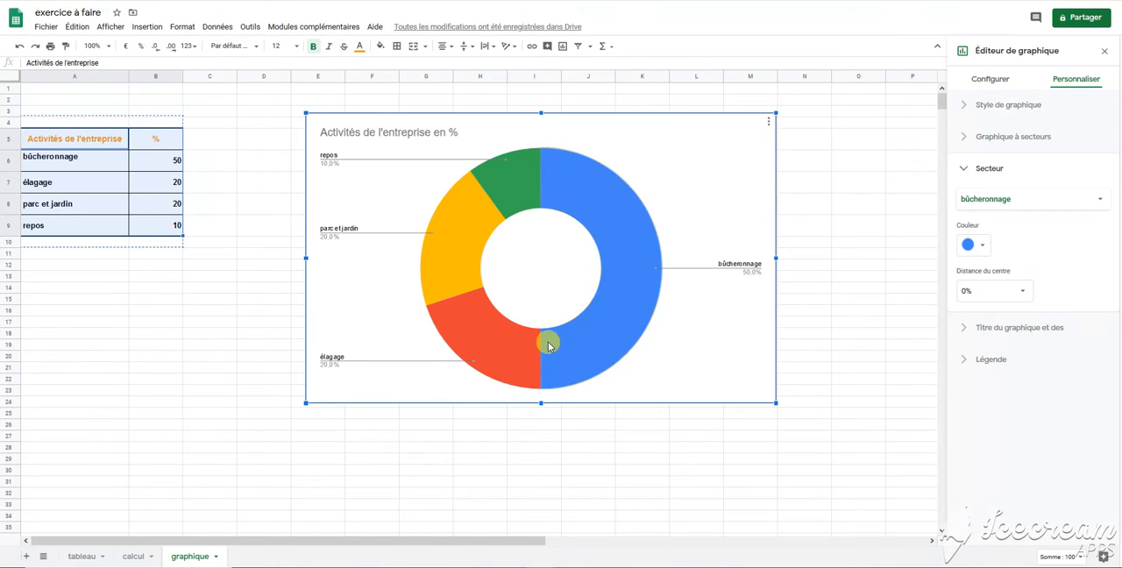
{"action": "left_click", "coordinate": [480, 349]}
{"action": "left_click", "coordinate": [982, 245]}
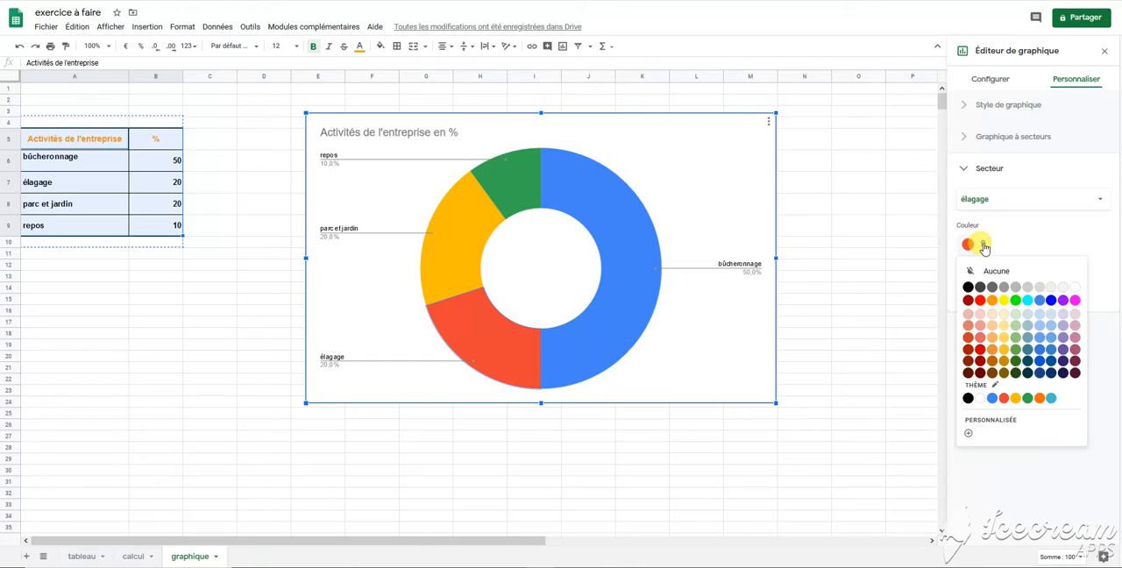
{"action": "left_click", "coordinate": [968, 287]}
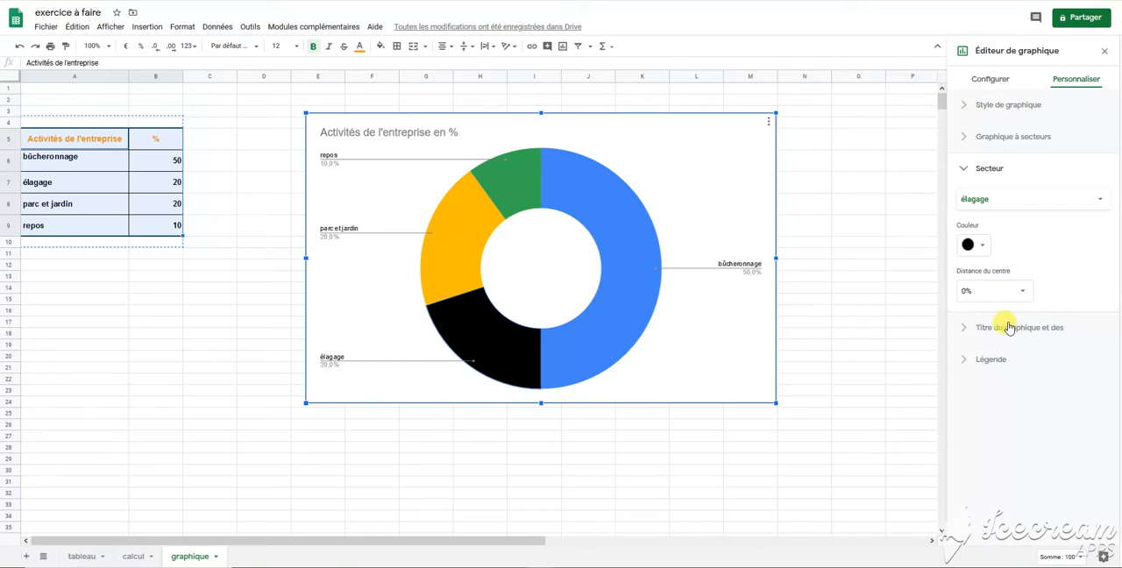
Step: Make the chart title bold and set its text colour to dark blue
{"action": "left_click", "coordinate": [1031, 330]}
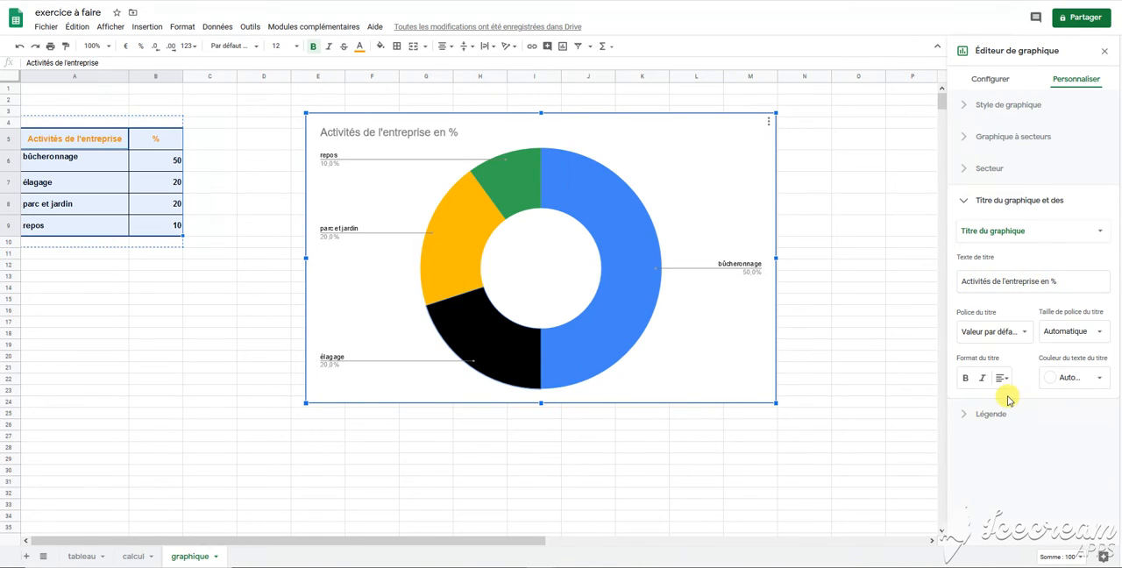
{"action": "left_click", "coordinate": [964, 378]}
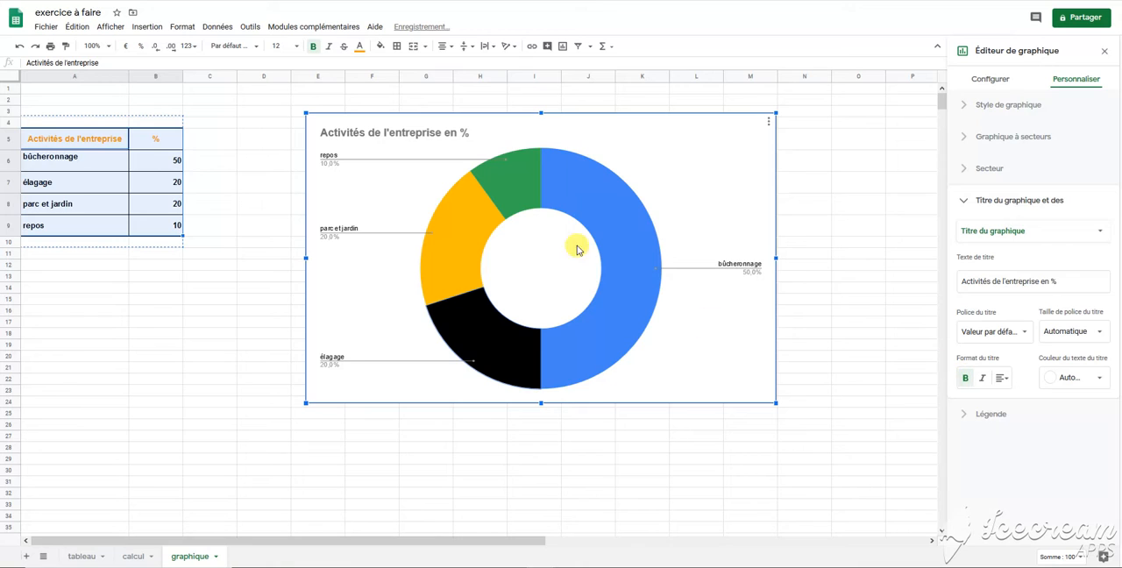
{"action": "left_click", "coordinate": [1102, 374]}
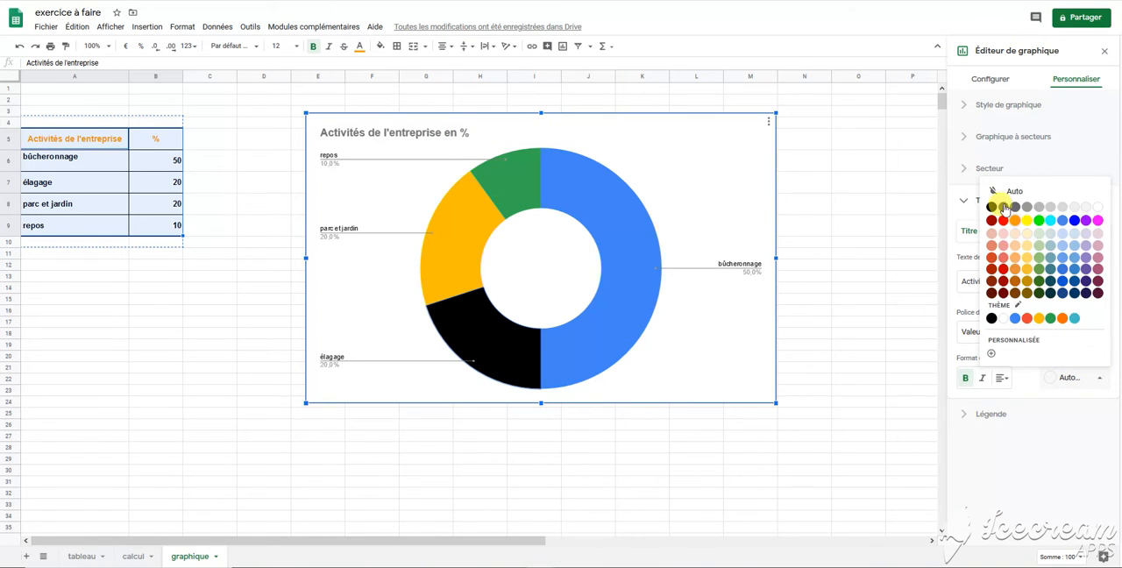
{"action": "left_click", "coordinate": [1076, 281]}
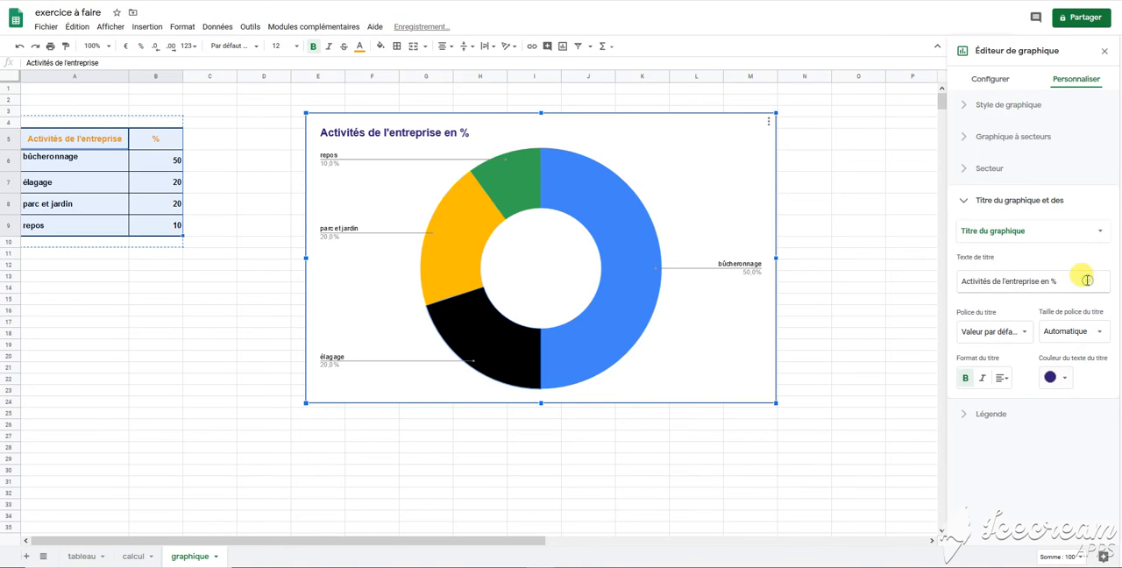
Step: Set the chart title's font size to 24 and centre it
{"action": "left_click", "coordinate": [1101, 333]}
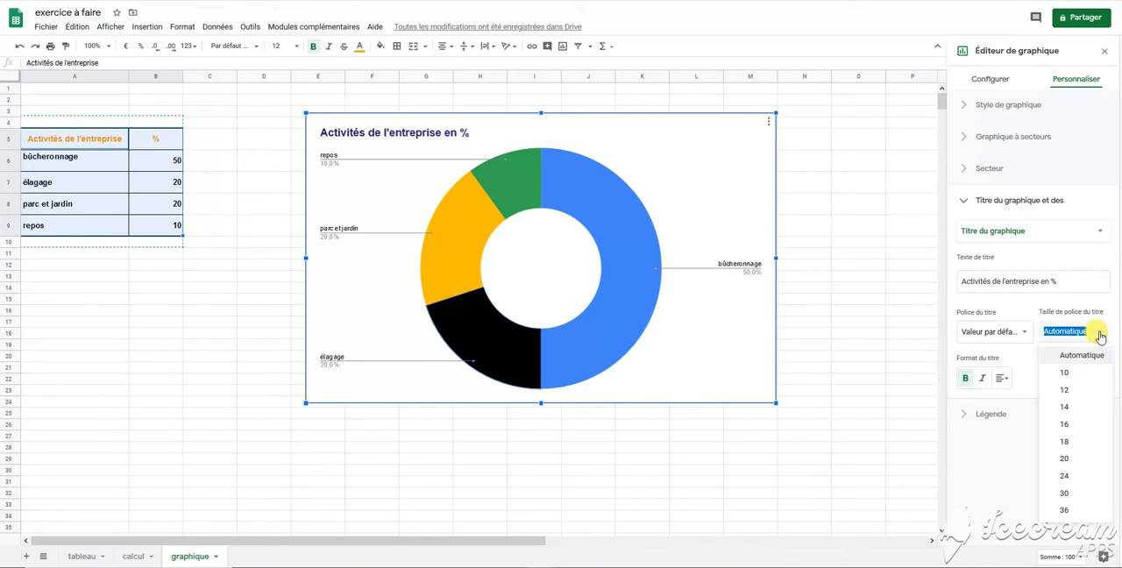
{"action": "left_click", "coordinate": [1084, 460]}
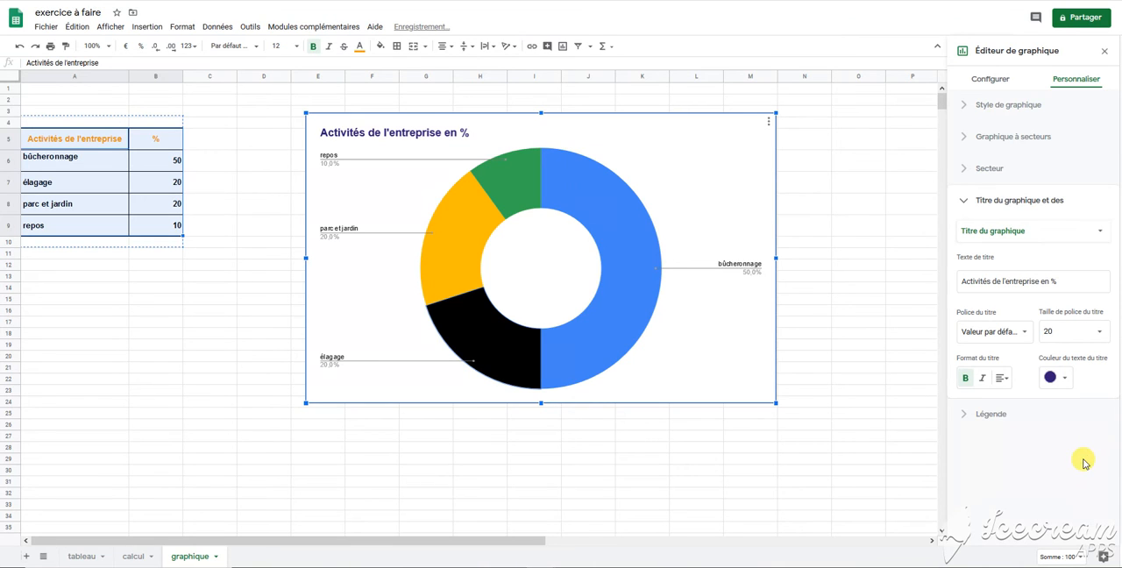
{"action": "left_click", "coordinate": [1096, 332]}
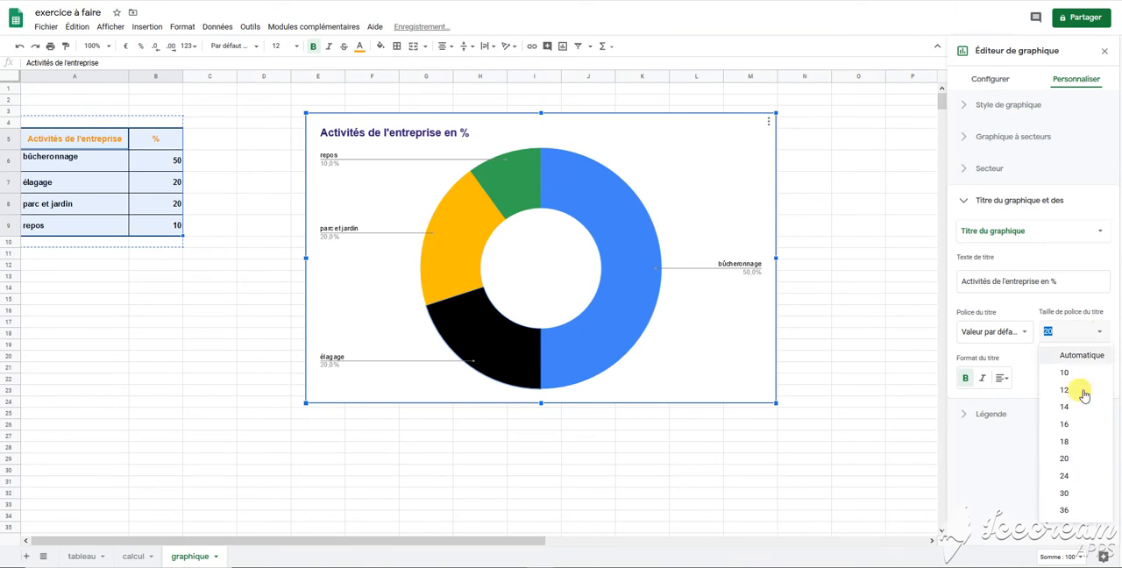
{"action": "left_click", "coordinate": [1071, 476]}
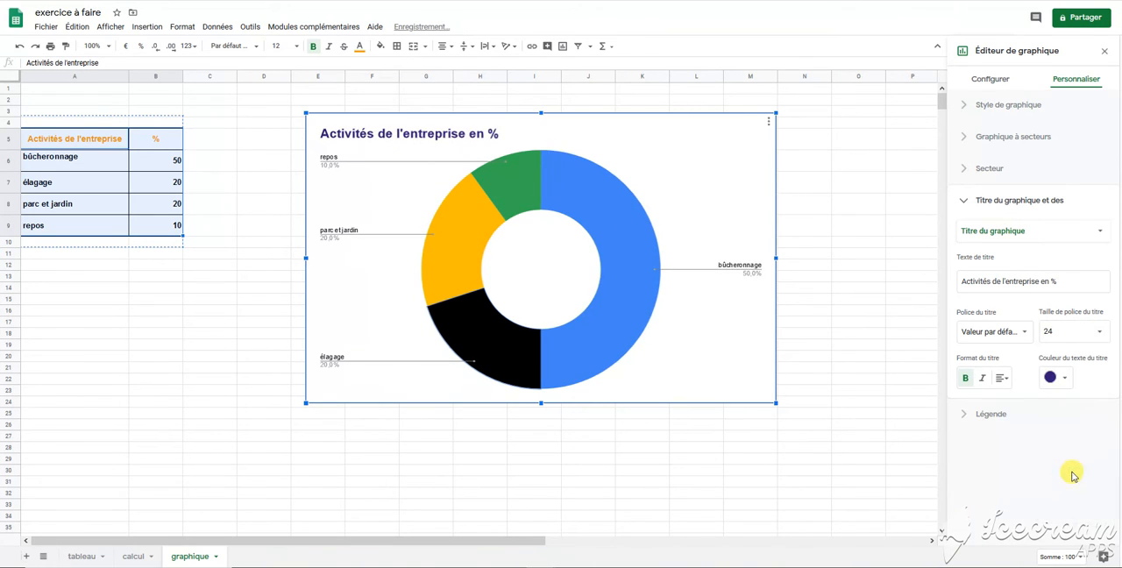
{"action": "left_click", "coordinate": [1005, 380]}
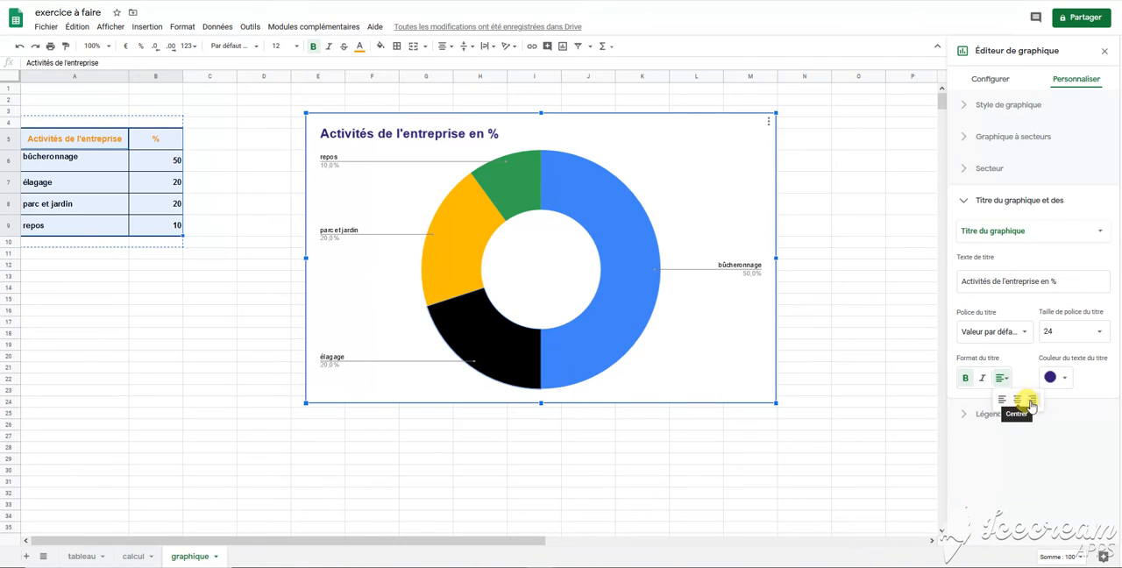
{"action": "left_click", "coordinate": [1018, 400]}
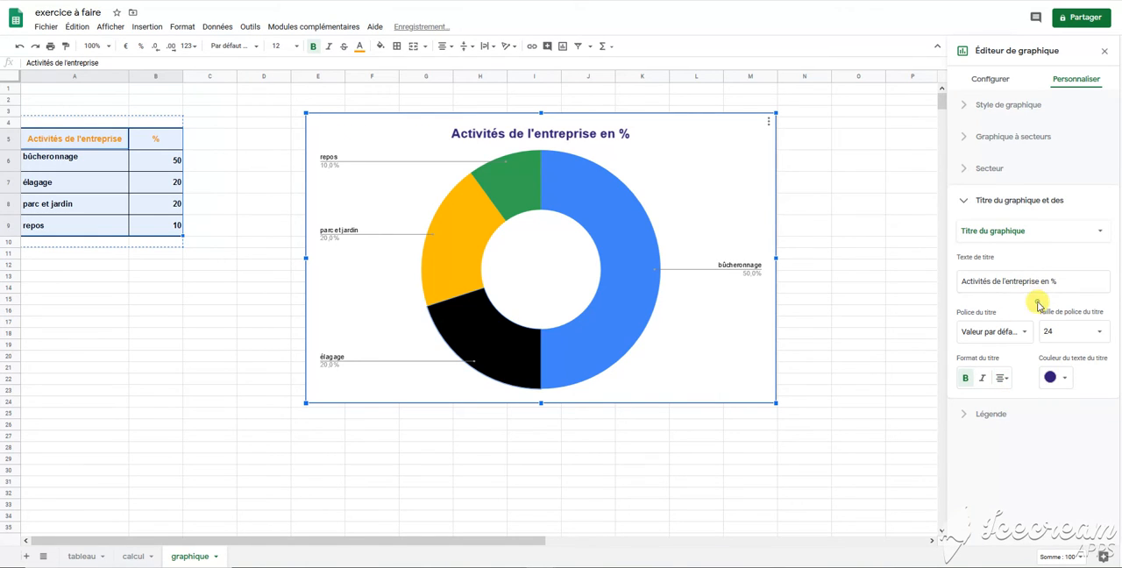
Step: Format the chart's legend text as black, bold, size 16, and leave the chart editor
{"action": "left_click", "coordinate": [991, 415]}
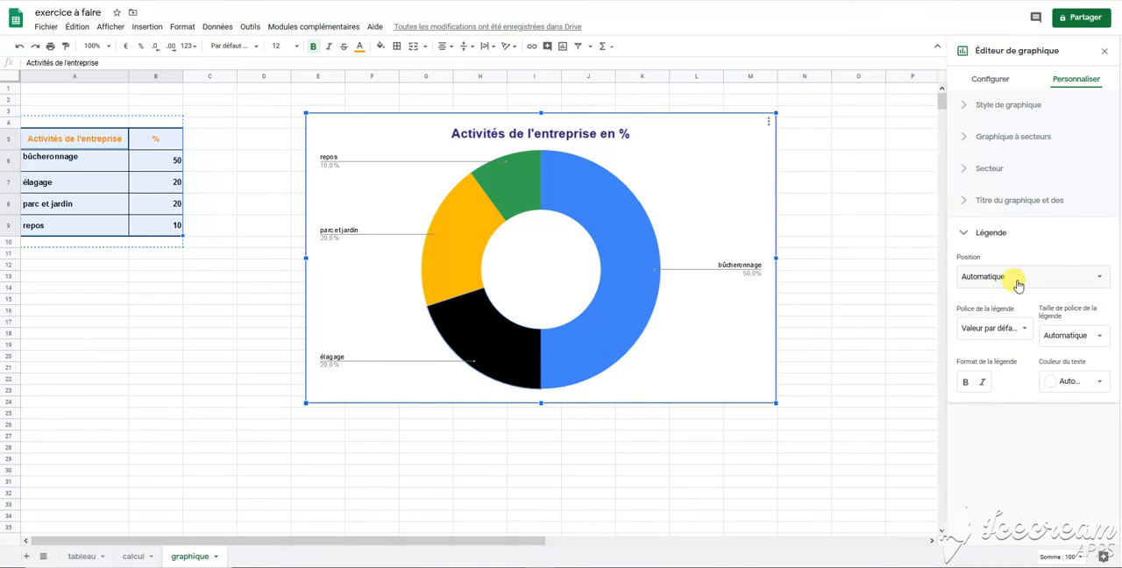
{"action": "left_click", "coordinate": [1100, 383]}
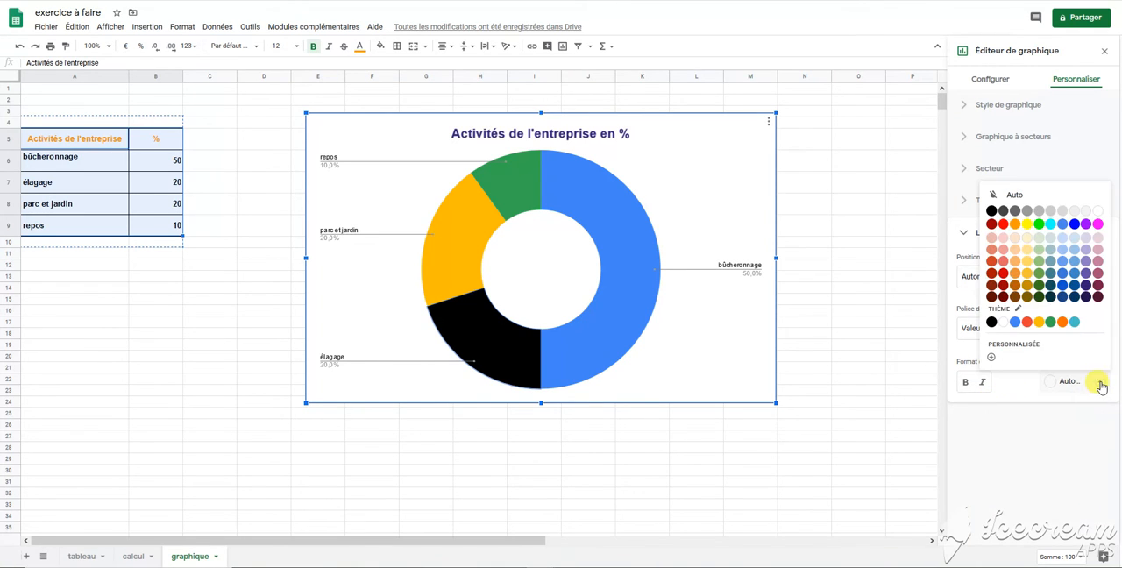
{"action": "left_click", "coordinate": [992, 211]}
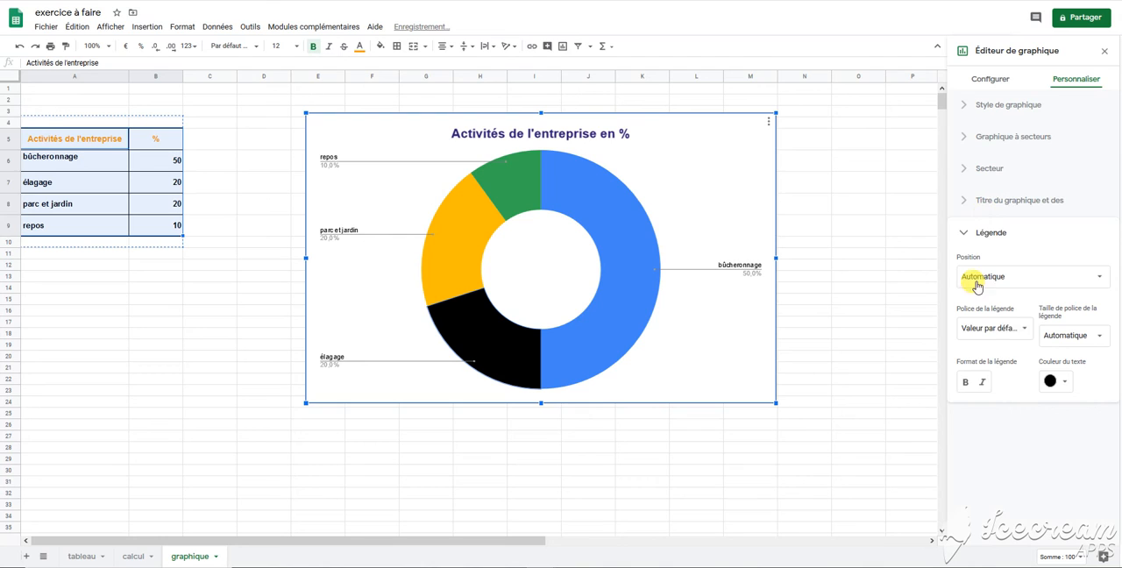
{"action": "left_click", "coordinate": [968, 381]}
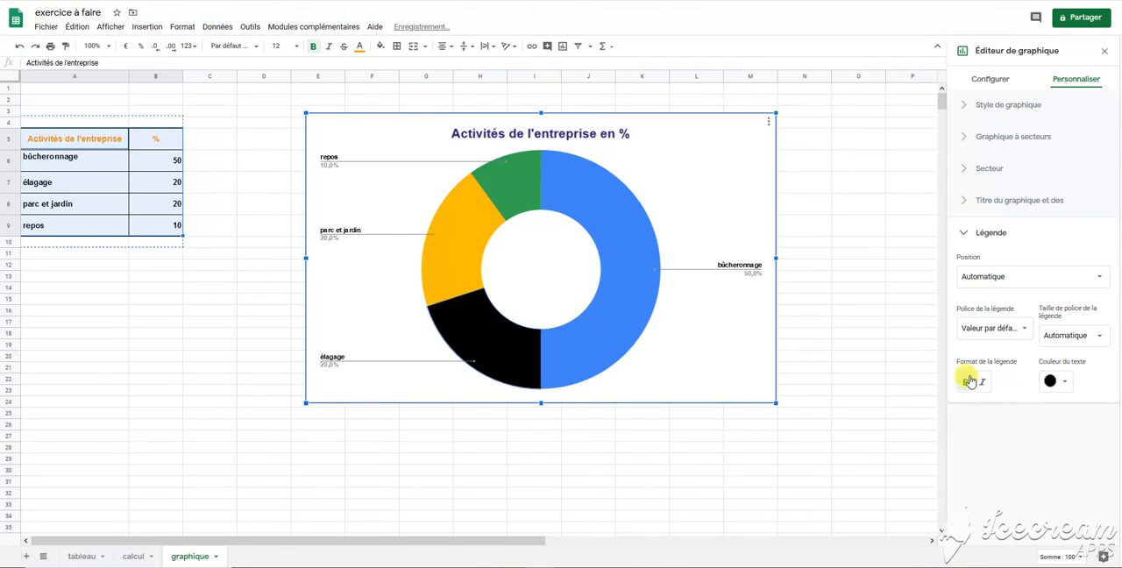
{"action": "left_click", "coordinate": [1096, 336]}
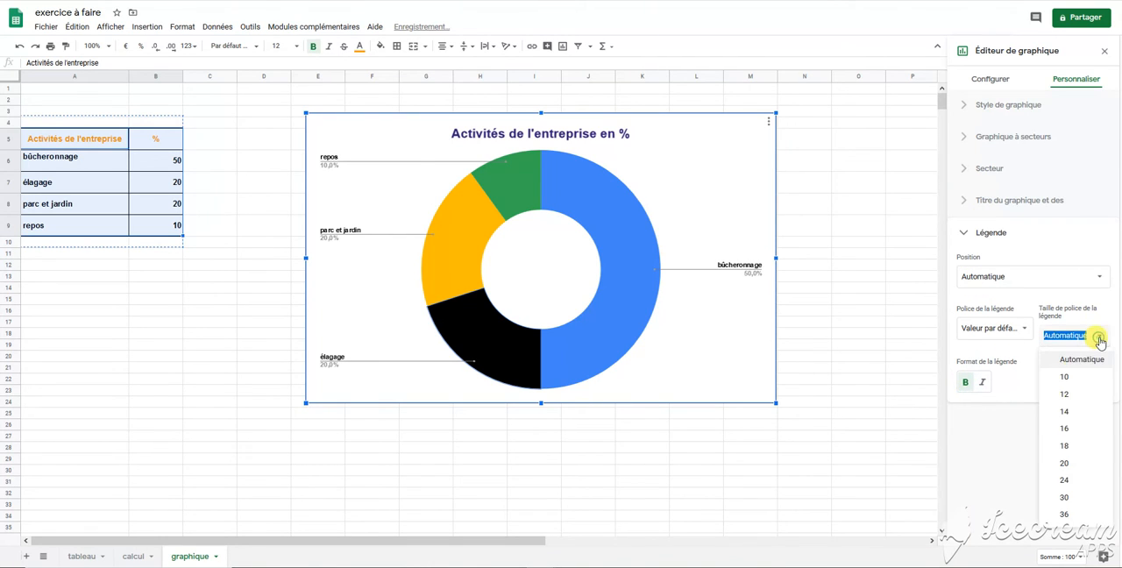
{"action": "left_click", "coordinate": [1071, 431]}
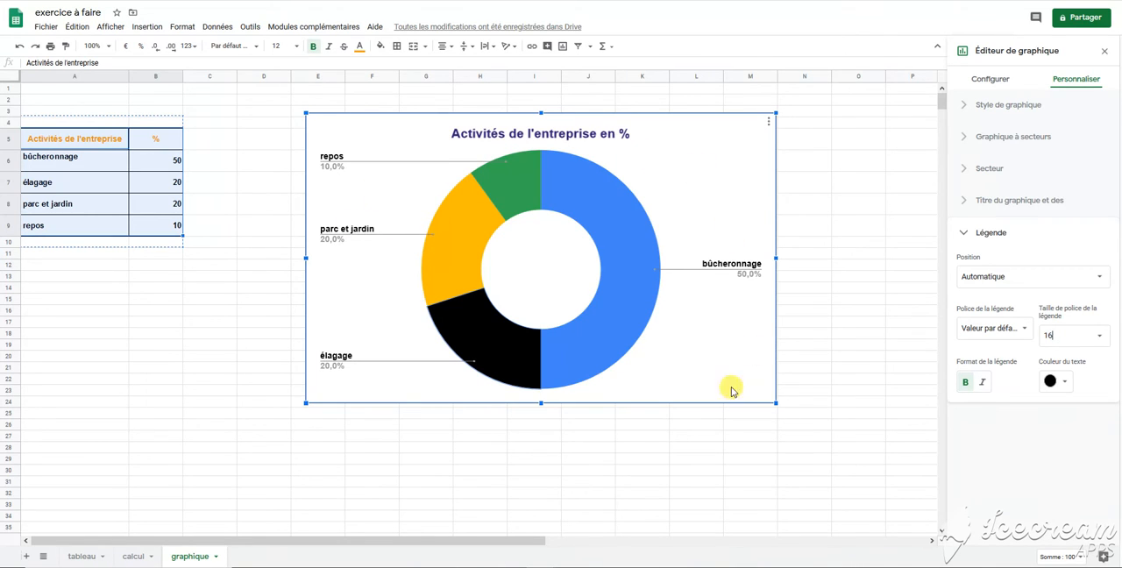
{"action": "left_click", "coordinate": [700, 440]}
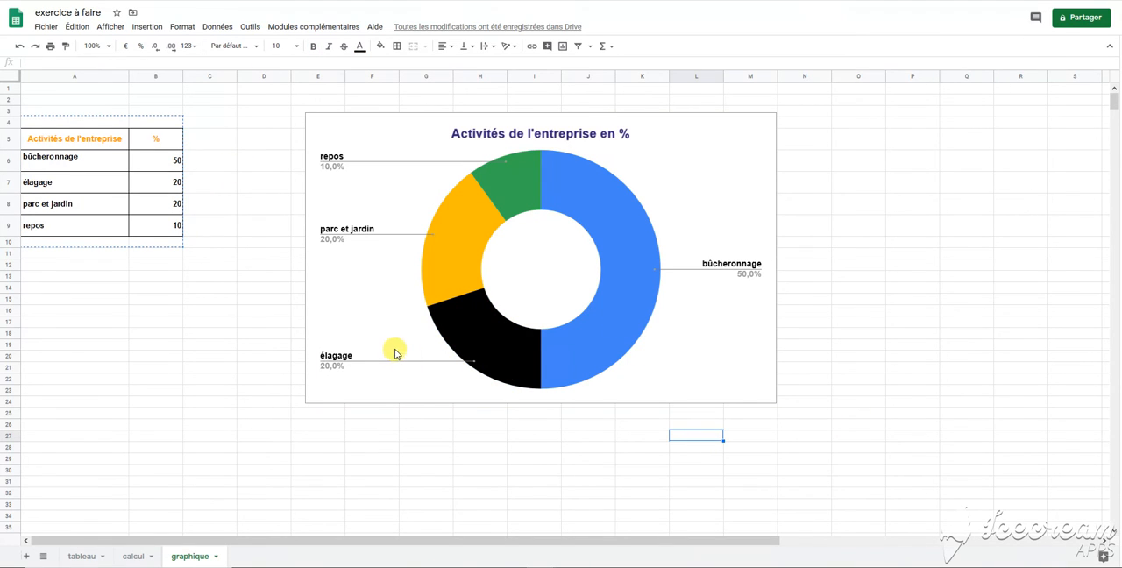
Step: Insert a new chart from the company activities and percentages table in A5:B9
{"action": "scroll", "coordinate": [202, 299], "scroll_direction": "down", "scroll_amount": 2}
{"action": "scroll", "coordinate": [204, 300], "scroll_direction": "up", "scroll_amount": 1}
{"action": "scroll", "coordinate": [210, 297], "scroll_direction": "up", "scroll_amount": 1}
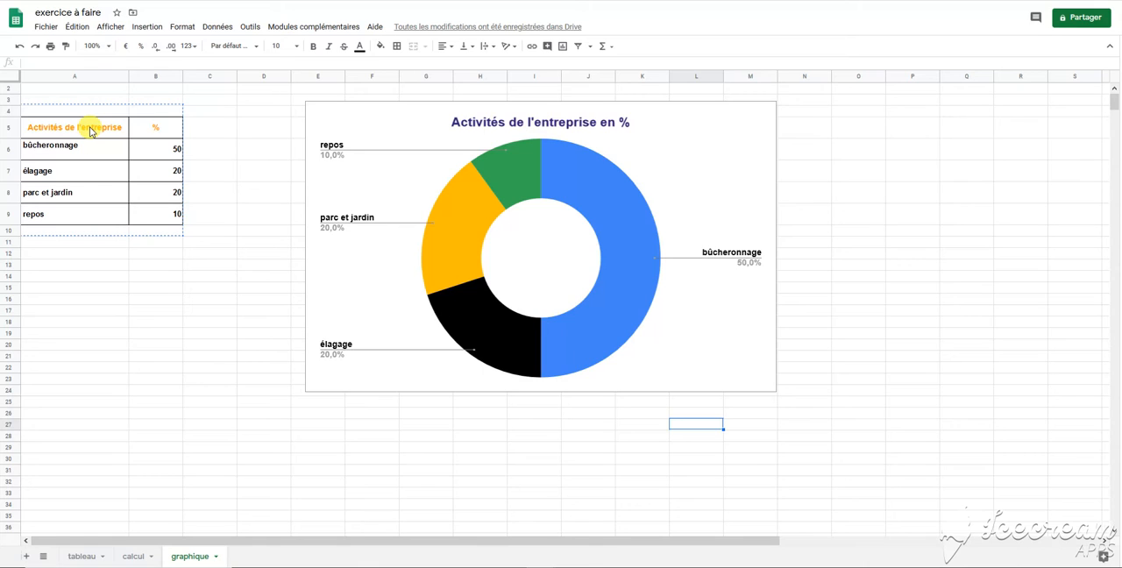
{"action": "mouse_move", "coordinate": [91, 130]}
{"action": "left_mouse_down"}
{"action": "mouse_move", "coordinate": [143, 171]}
{"action": "mouse_move", "coordinate": [166, 213]}
{"action": "left_mouse_up"}
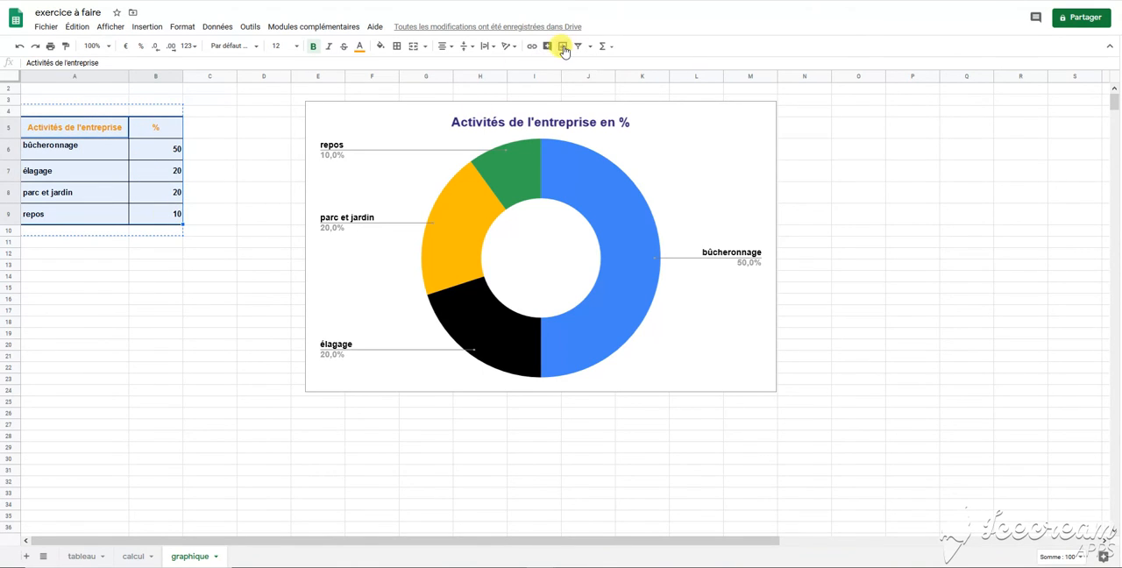
{"action": "left_click", "coordinate": [563, 46]}
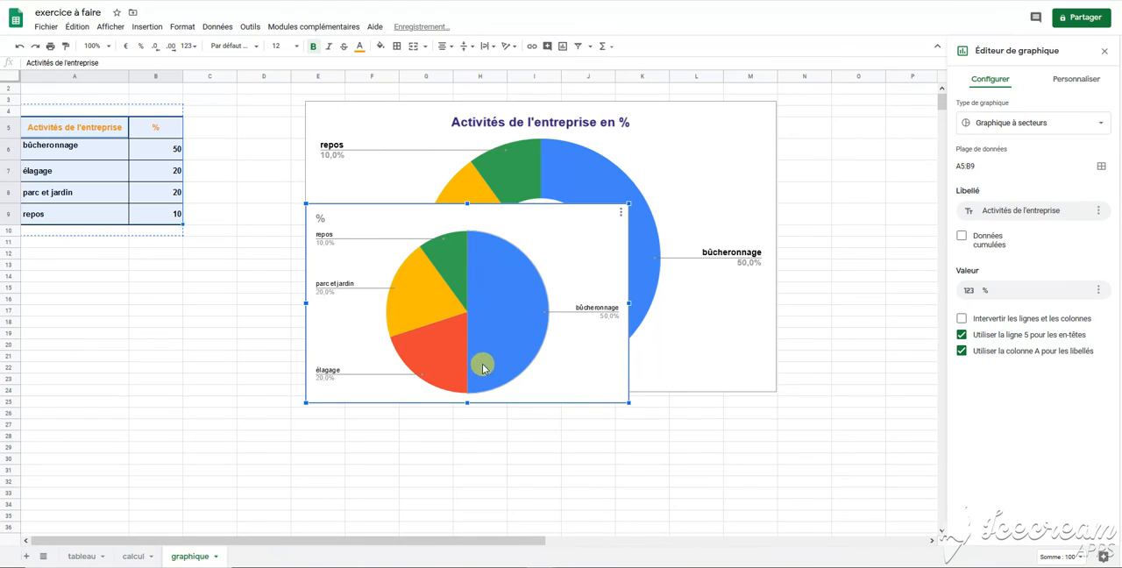
Step: Change the new chart's type to a column chart (Graphique à colonnes)
{"action": "left_click", "coordinate": [621, 213]}
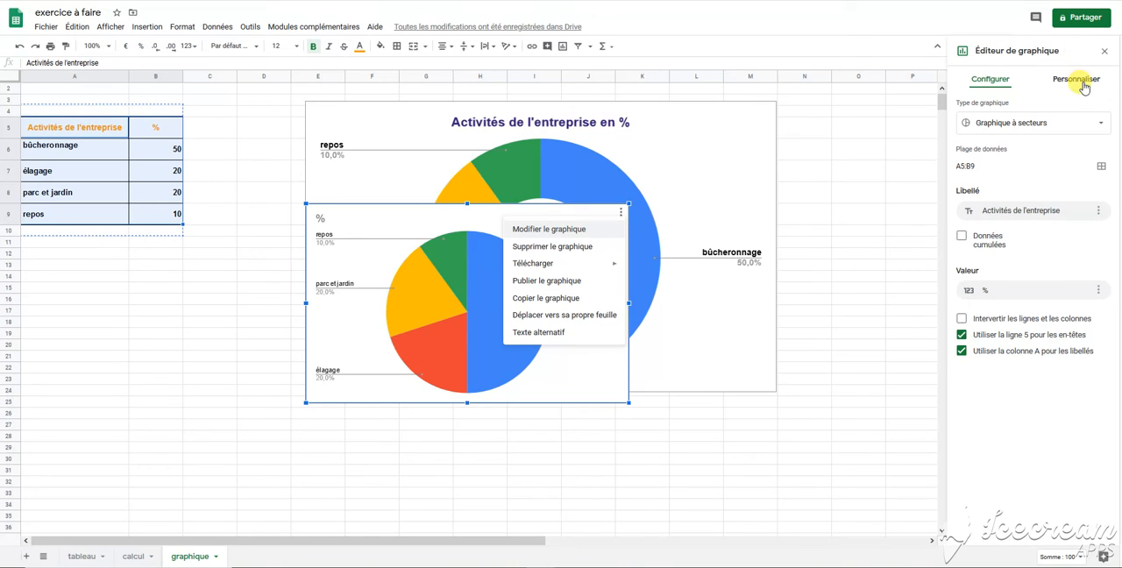
{"action": "left_click", "coordinate": [1069, 127]}
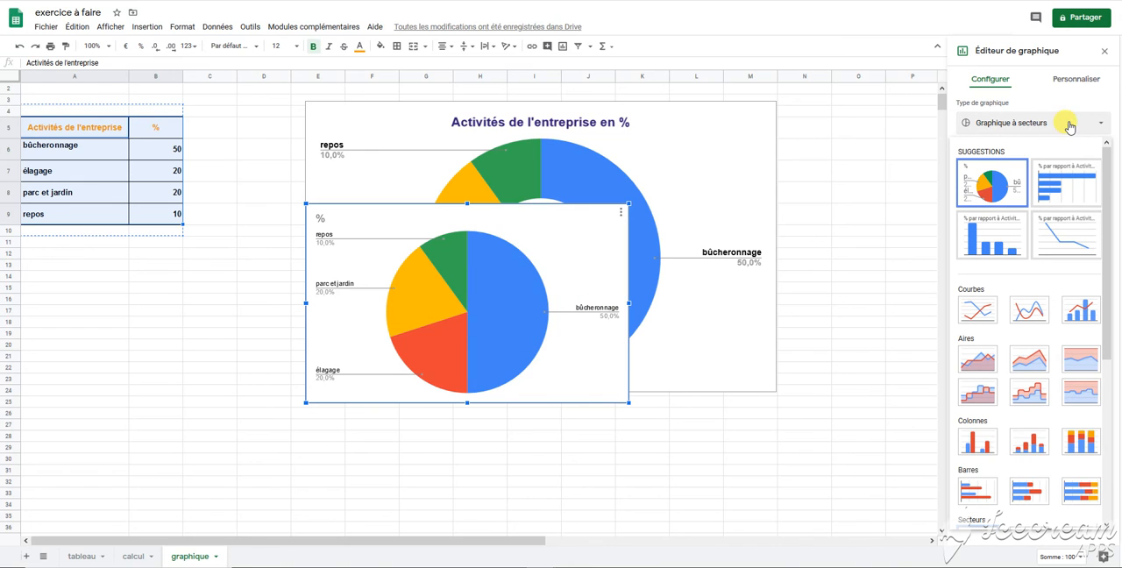
{"action": "scroll", "coordinate": [1072, 492], "scroll_direction": "down", "scroll_amount": 3}
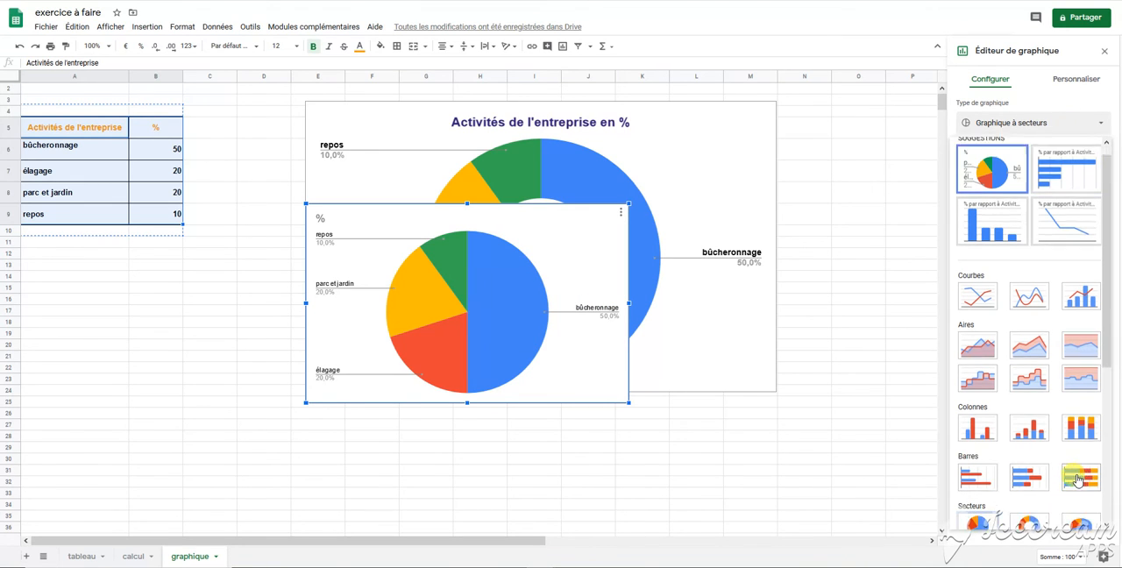
{"action": "scroll", "coordinate": [1066, 443], "scroll_direction": "up", "scroll_amount": 4}
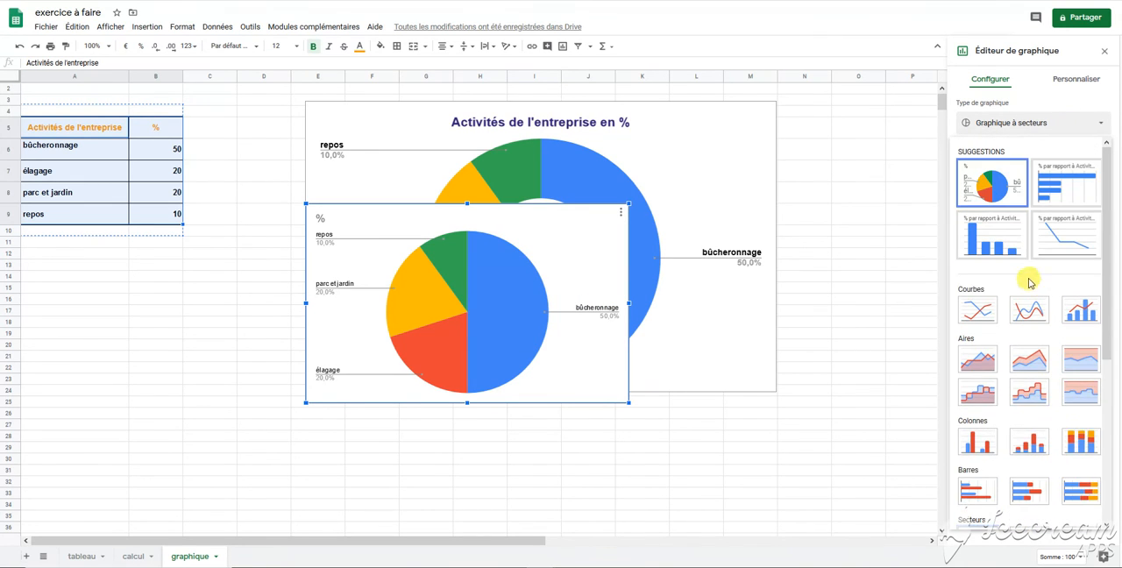
{"action": "left_click", "coordinate": [993, 245]}
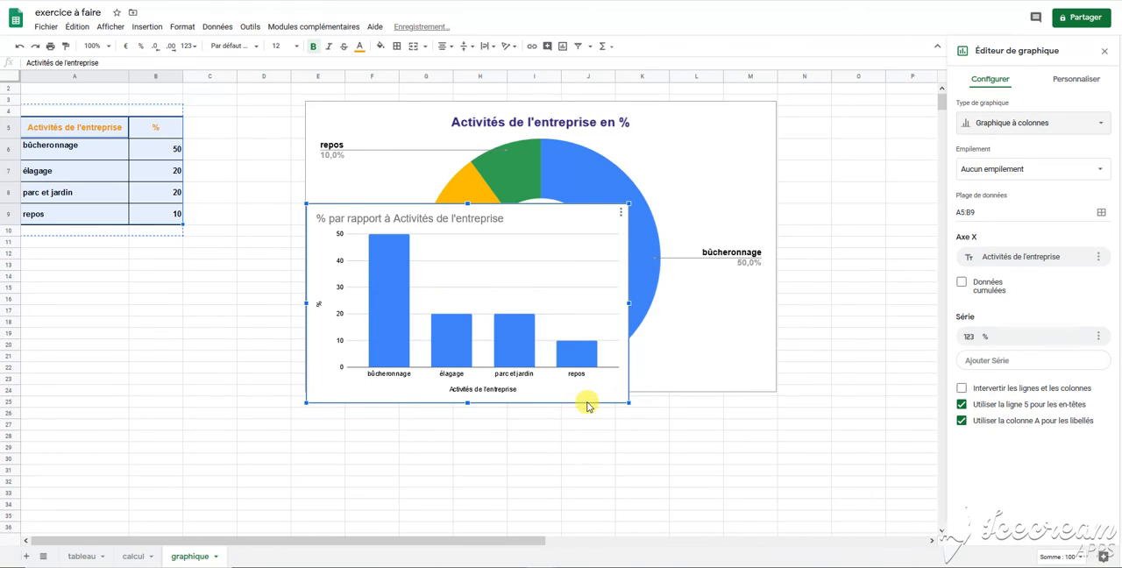
Step: Enlarge the column chart and position it over the doughnut chart, beside the data table
{"action": "left_click", "coordinate": [544, 214]}
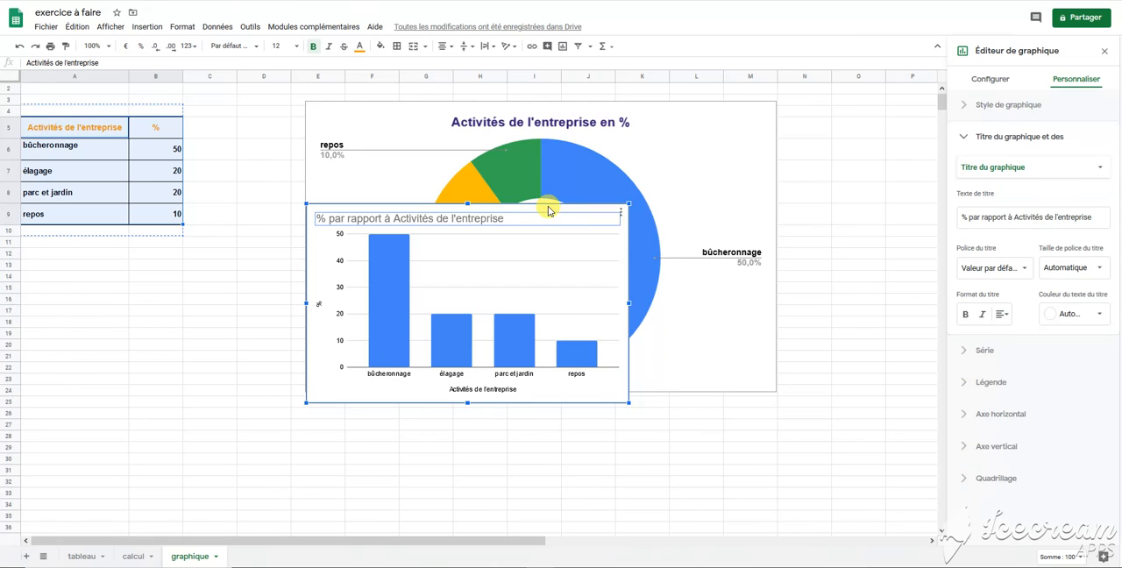
{"action": "left_click_drag", "start_coordinate": [548, 211], "coordinate": [445, 276]}
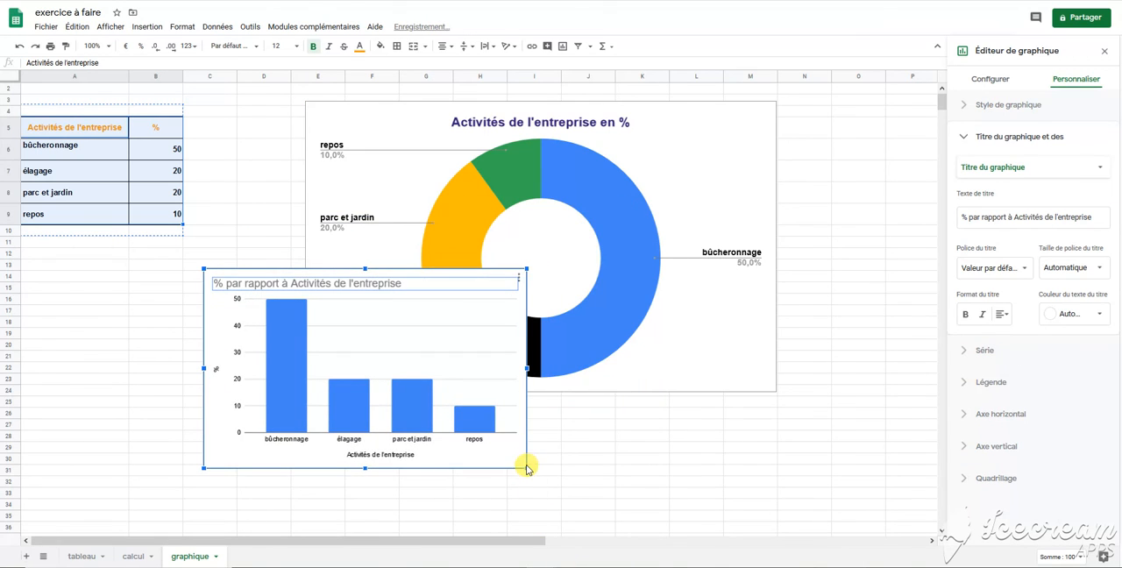
{"action": "left_click_drag", "start_coordinate": [526, 468], "coordinate": [599, 476]}
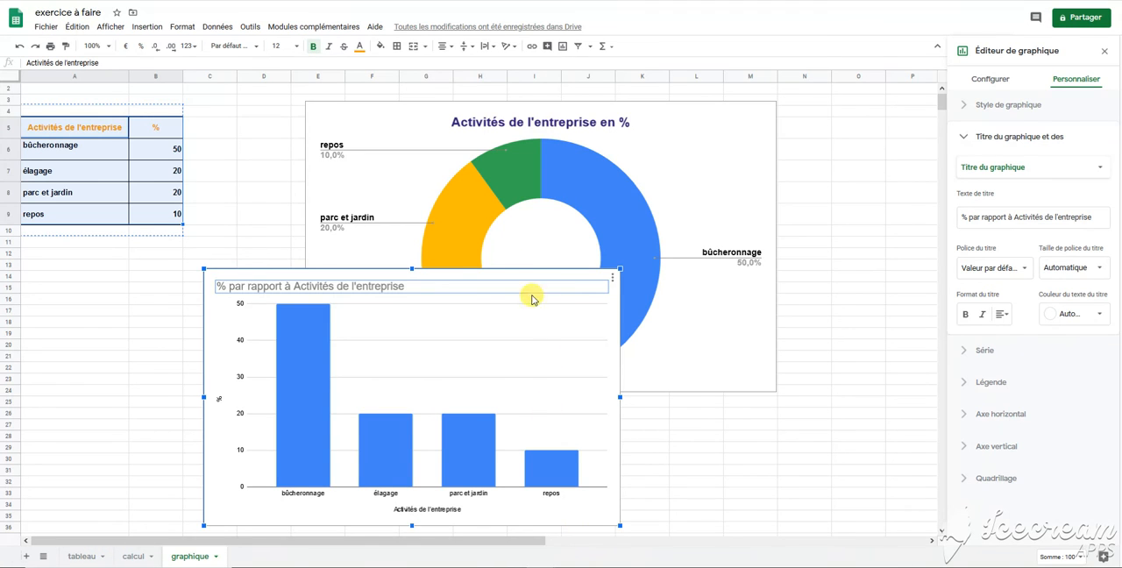
{"action": "left_click_drag", "start_coordinate": [516, 273], "coordinate": [582, 129]}
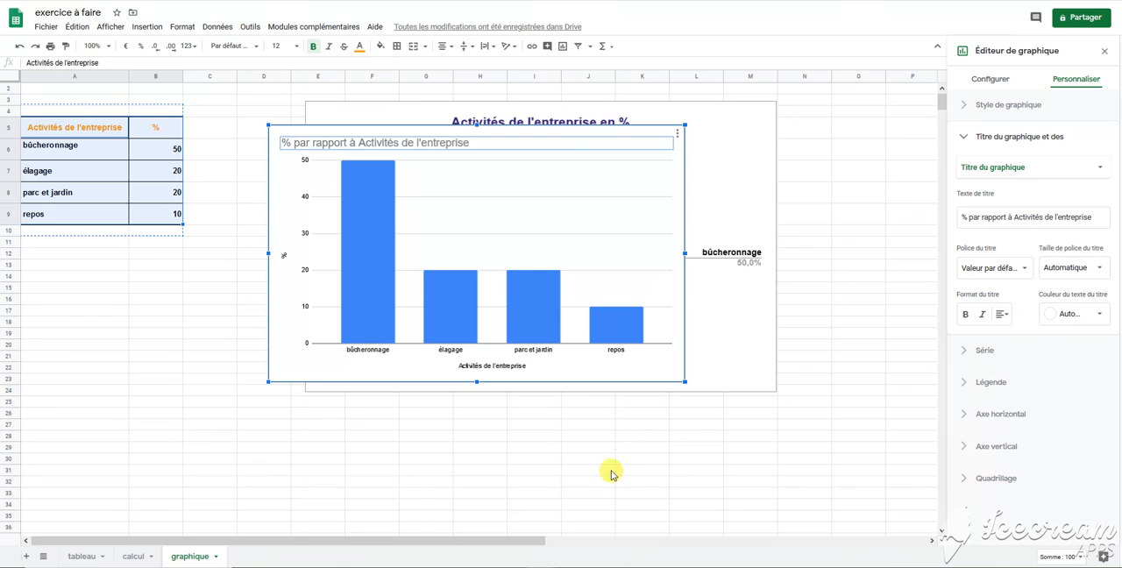
{"action": "left_click", "coordinate": [600, 551]}
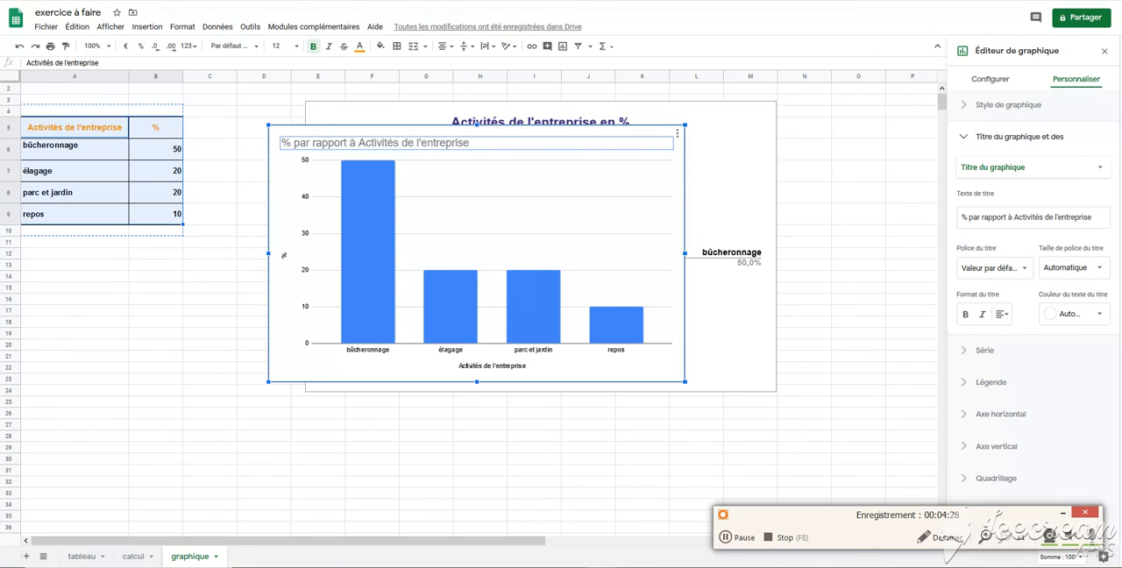